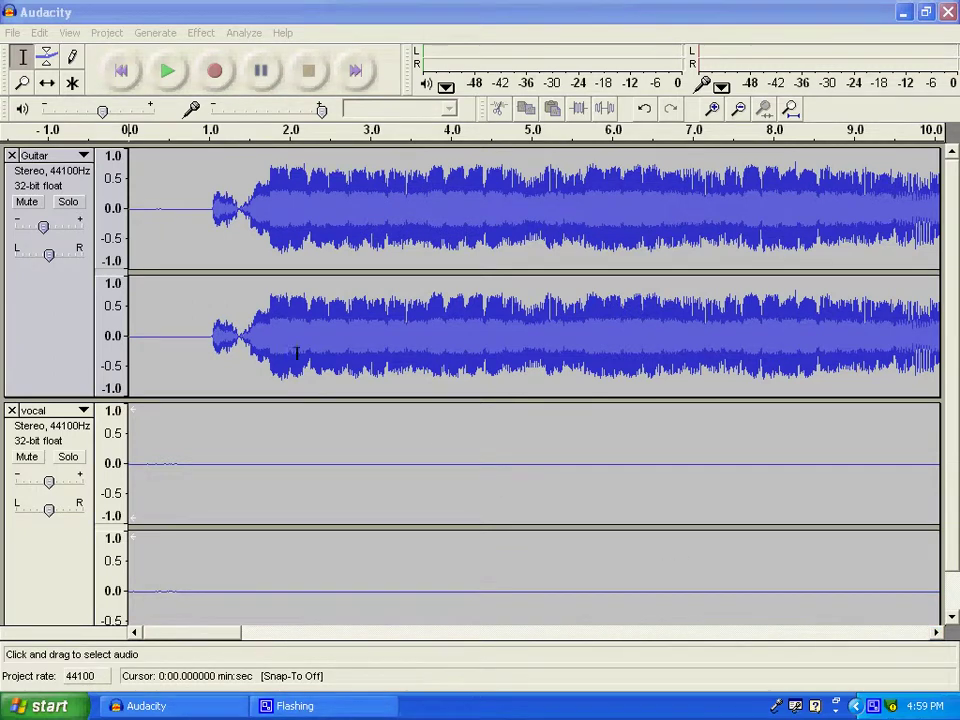
Zoom into the Guitar waveform with the Zoom tool until individual cycles are visible
left_click(22, 85)
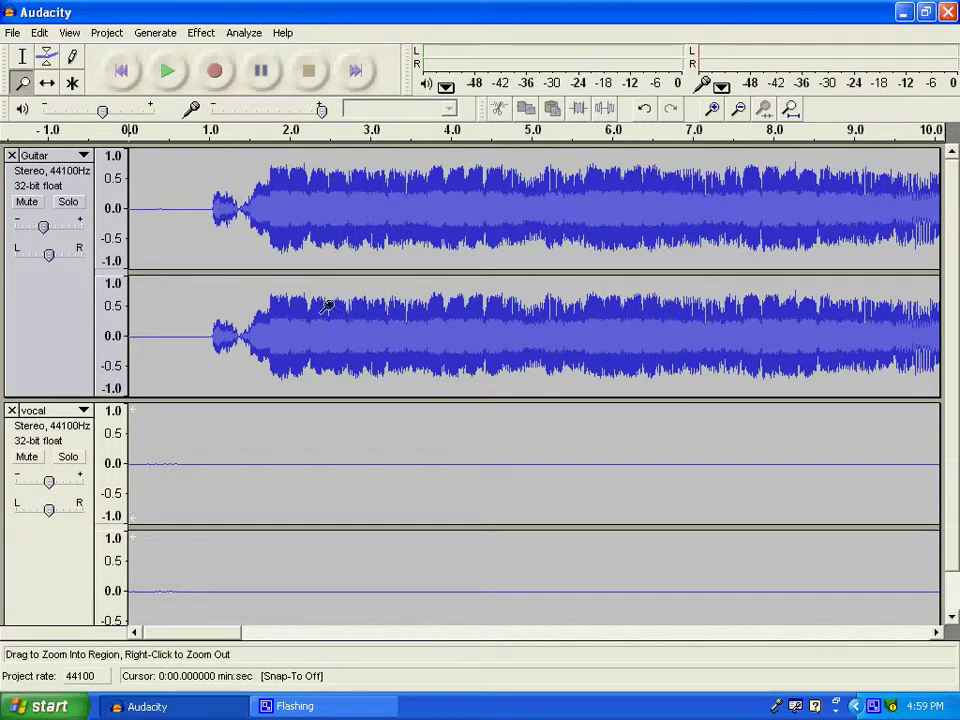
left_click(263, 312)
left_click(266, 311)
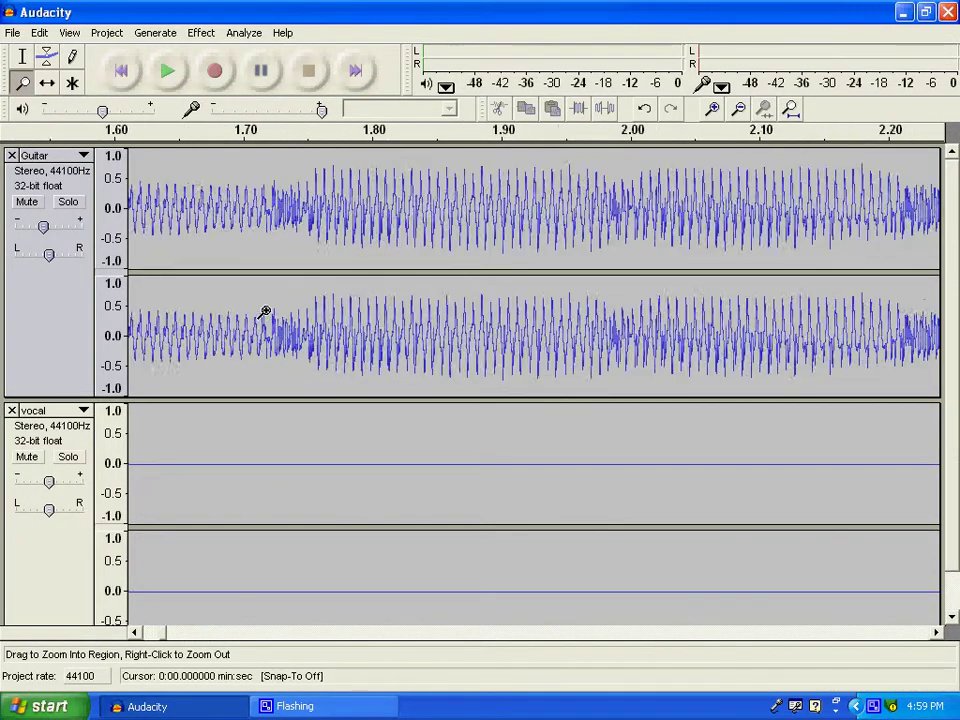
left_click(265, 314)
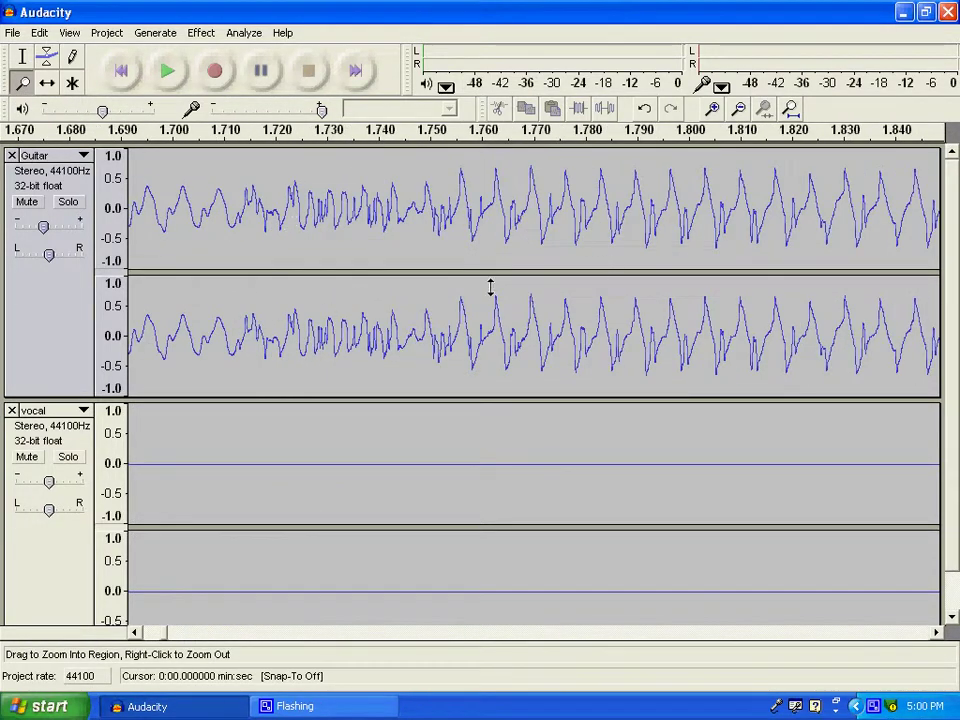
Zoom back out until about 40 seconds of the timeline, including the vocals, is shown
left_click(739, 109)
left_click(739, 109)
left_click(739, 110)
left_click(739, 110)
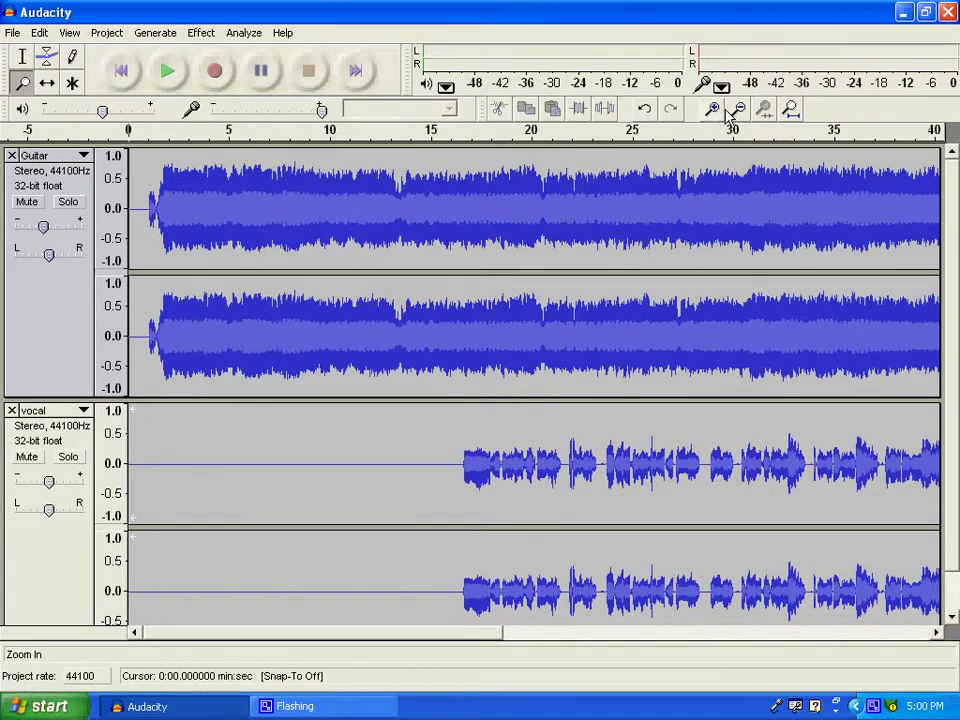
Nudge the vocal clip a few pixels along the timeline with the Time Shift tool
left_click(47, 83)
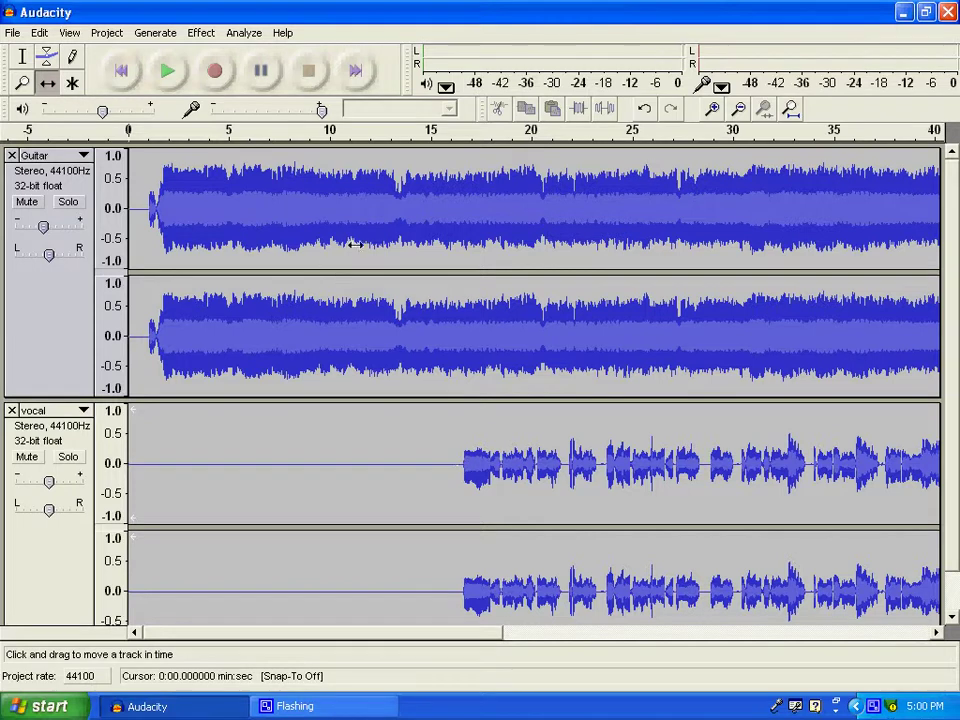
mouse_move(466, 467)
left_mouse_down()
mouse_move(496, 467)
mouse_move(461, 467)
left_mouse_up()
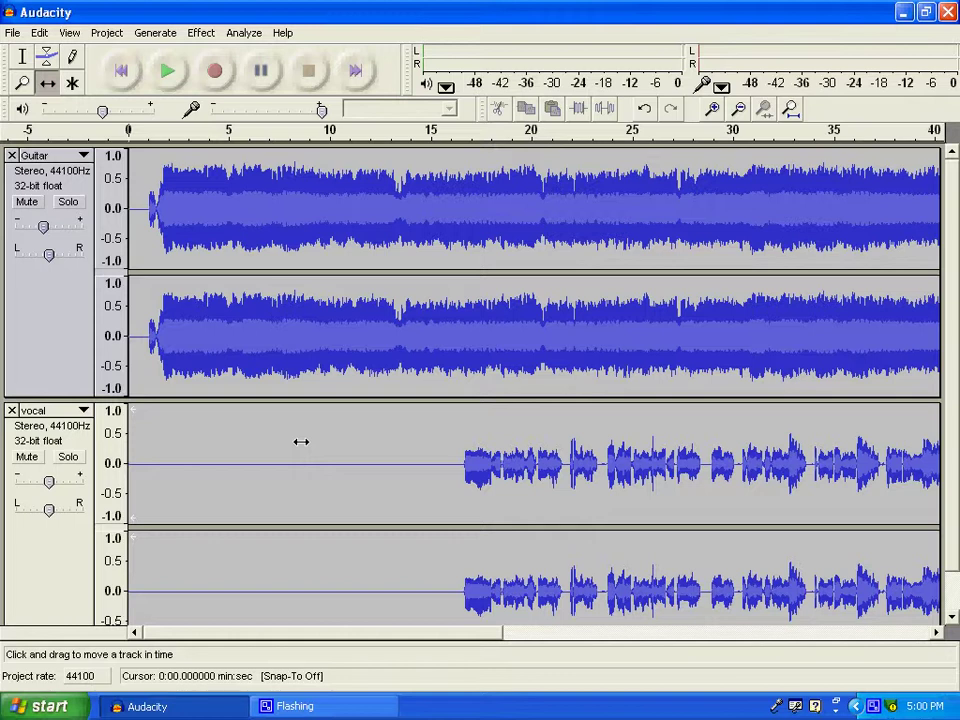
Pull the vocal track's volume envelope down to near silence with the Envelope tool
left_click(22, 57)
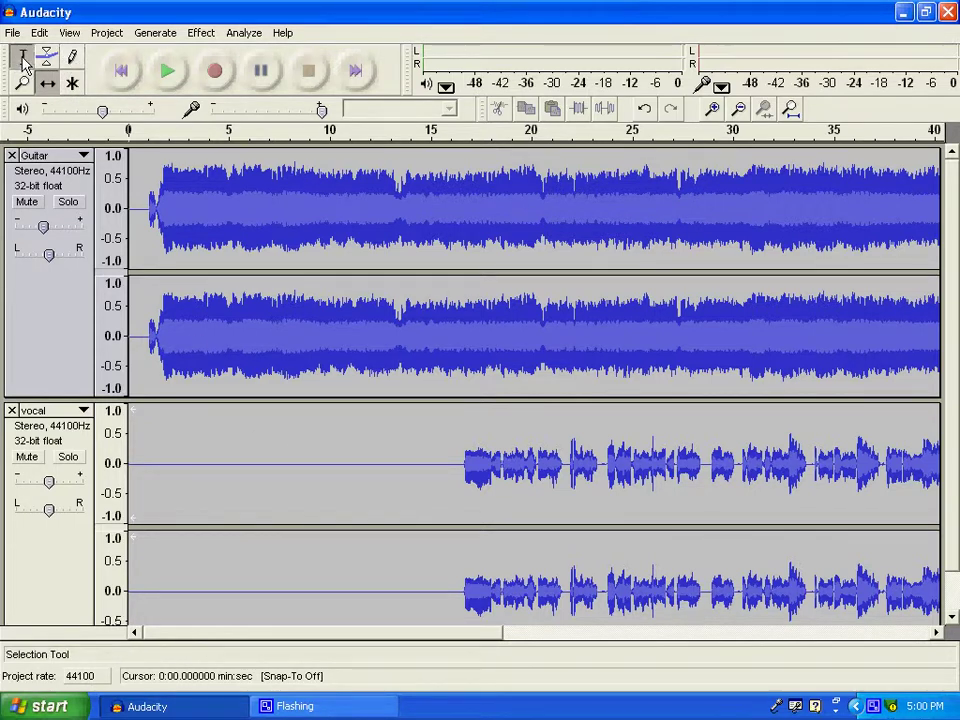
left_click(46, 59)
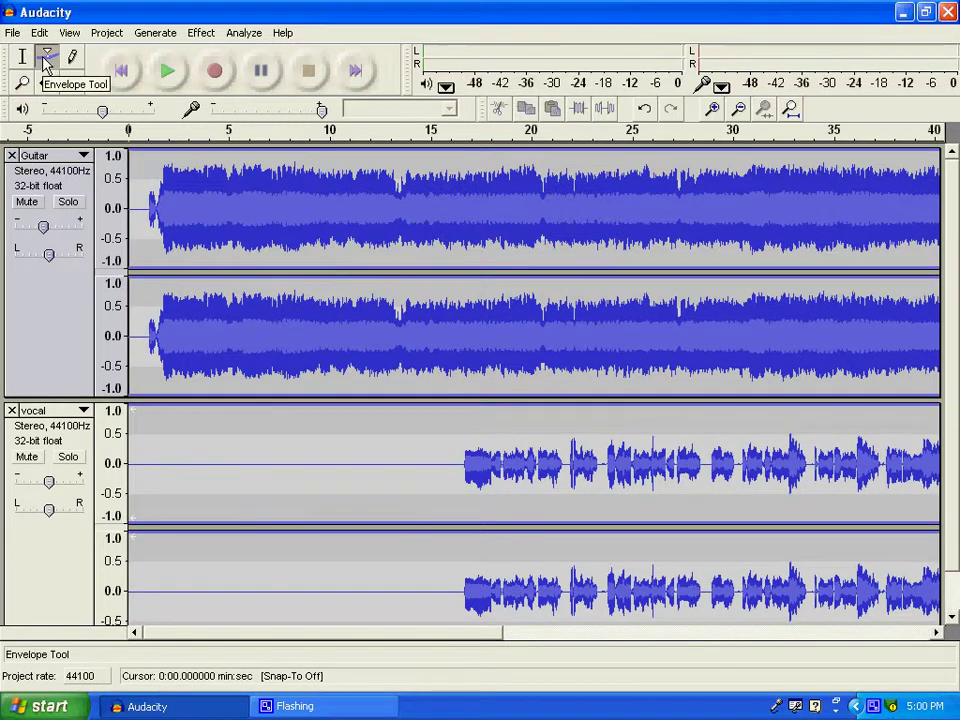
left_click_drag(566, 412, 521, 463)
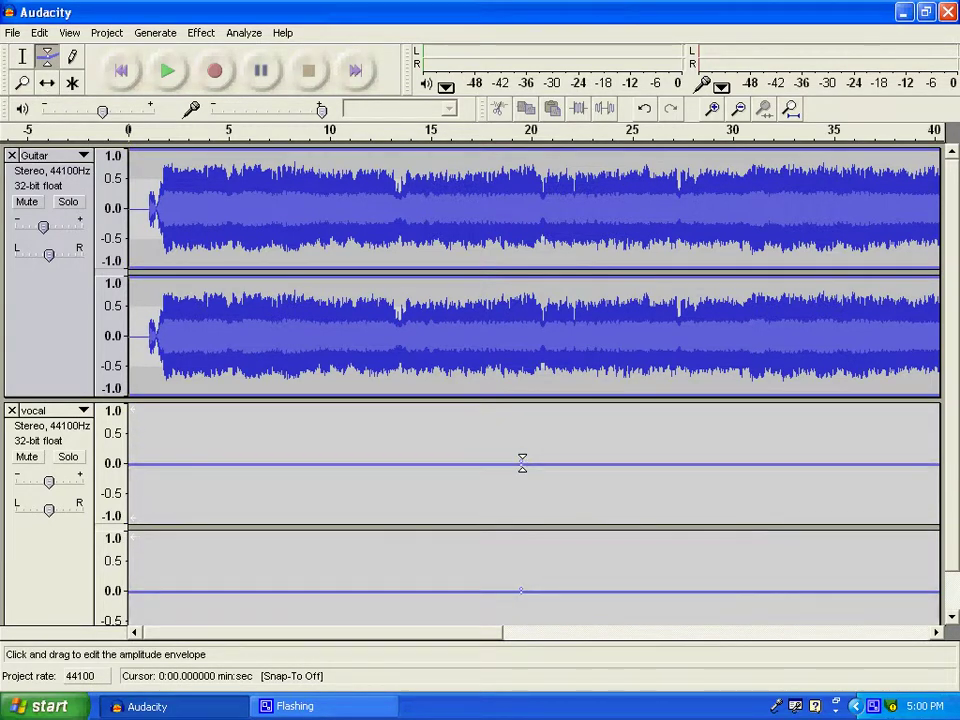
left_click(39, 33)
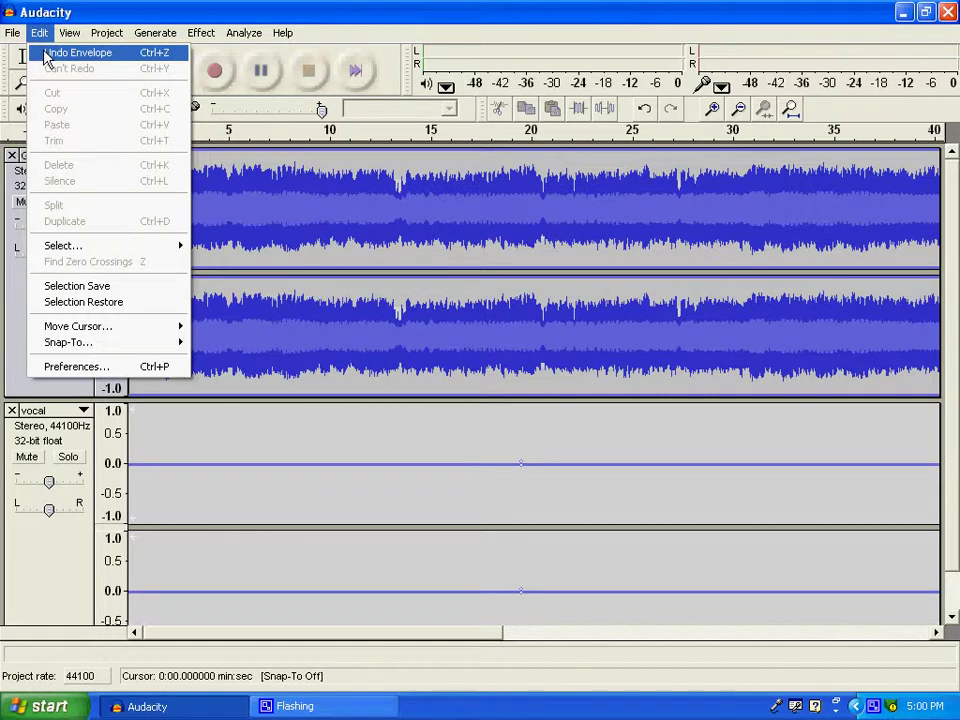
Undo the Envelope and Time Shift edits, then select the full Guitar and vocal tracks
left_click(44, 55)
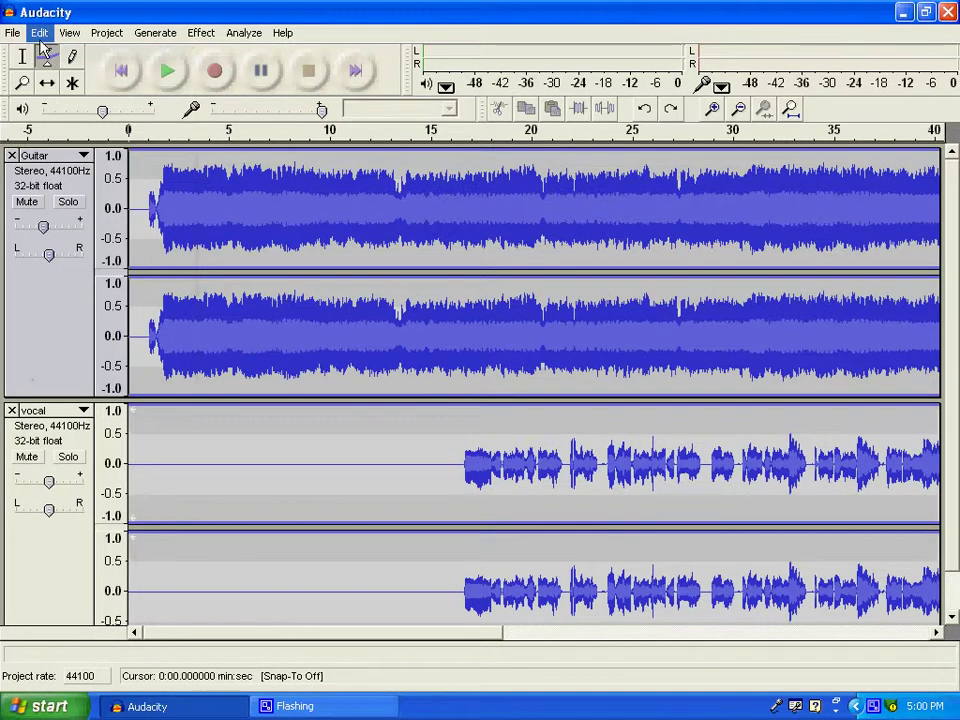
left_click(40, 34)
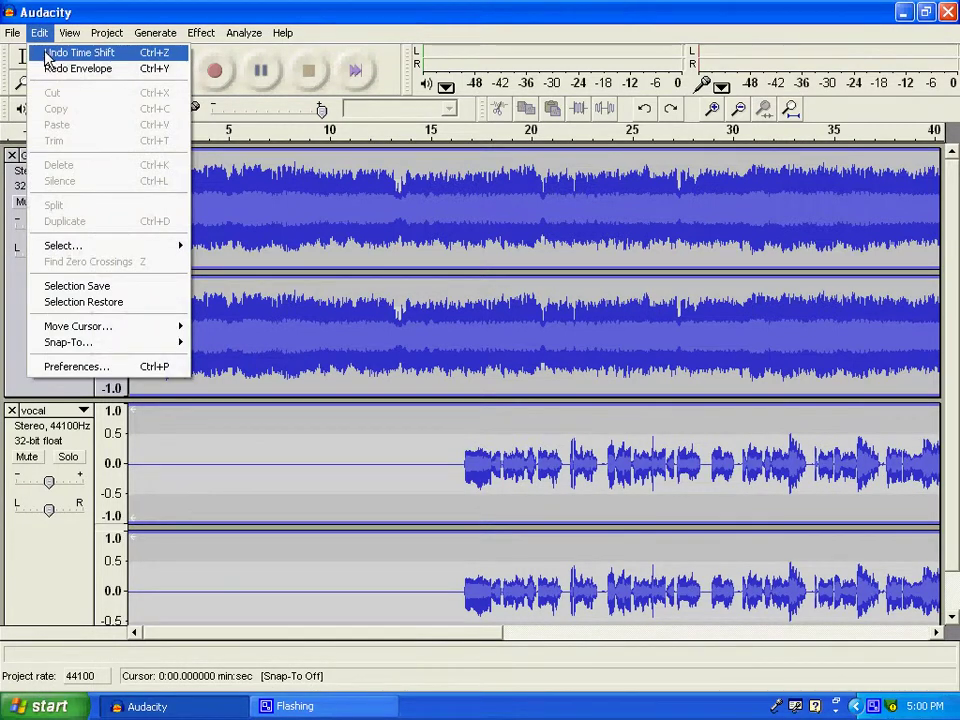
left_click(46, 54)
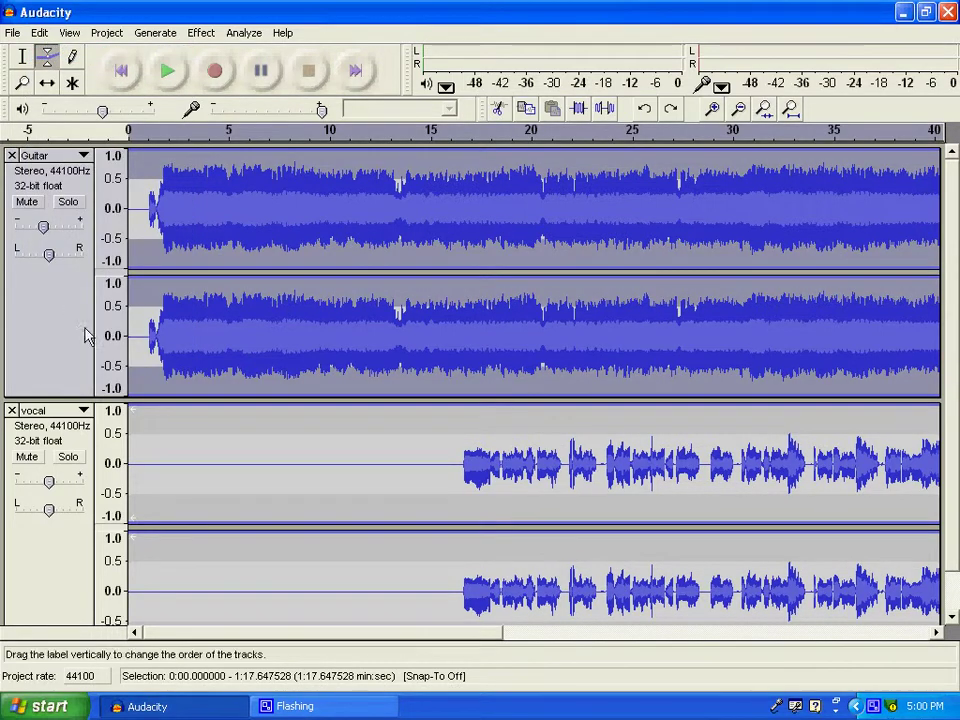
left_click(21, 58)
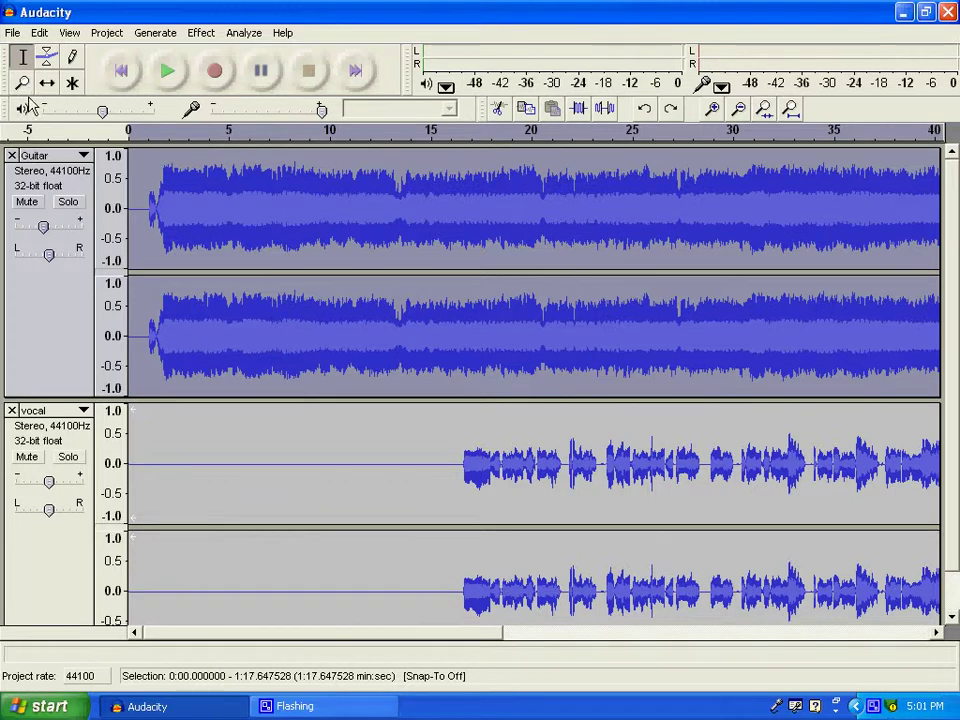
left_click(52, 565, "shift")
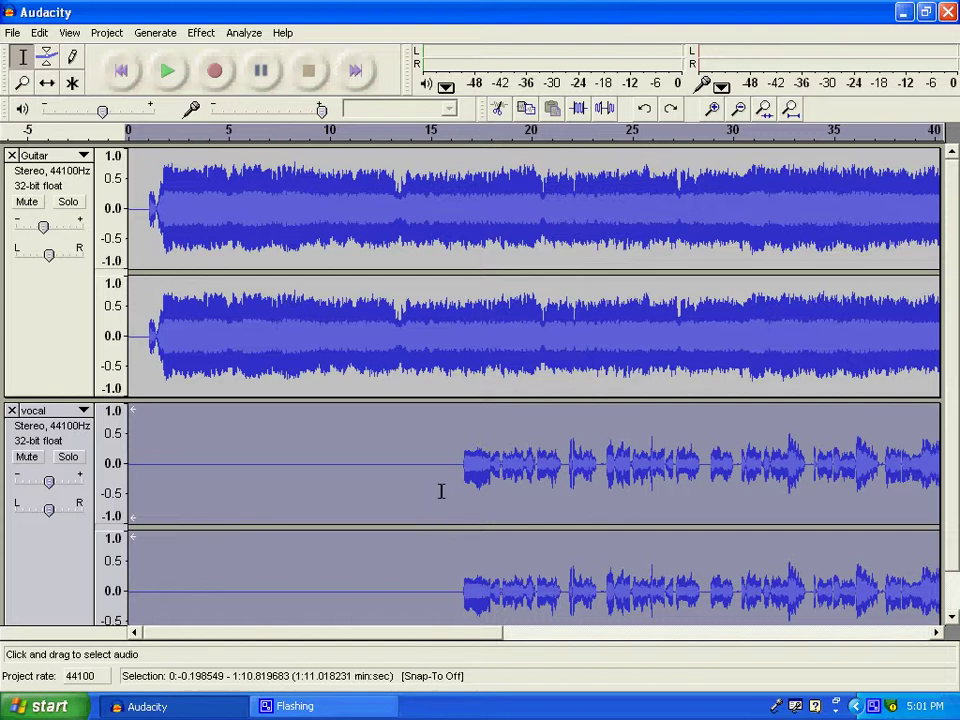
left_click(204, 35)
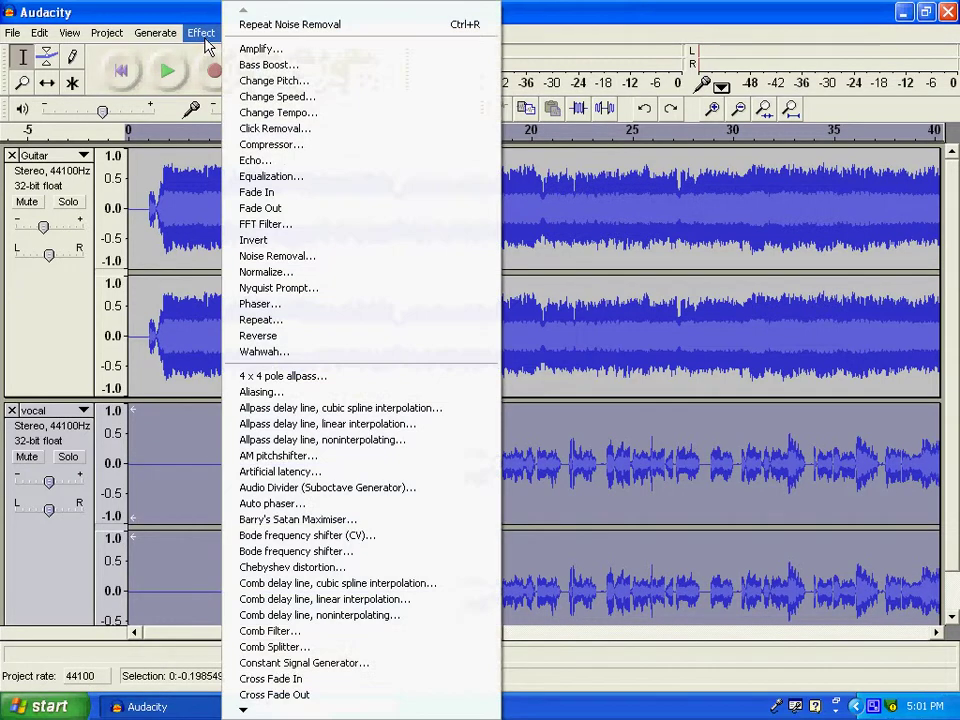
left_click(300, 165)
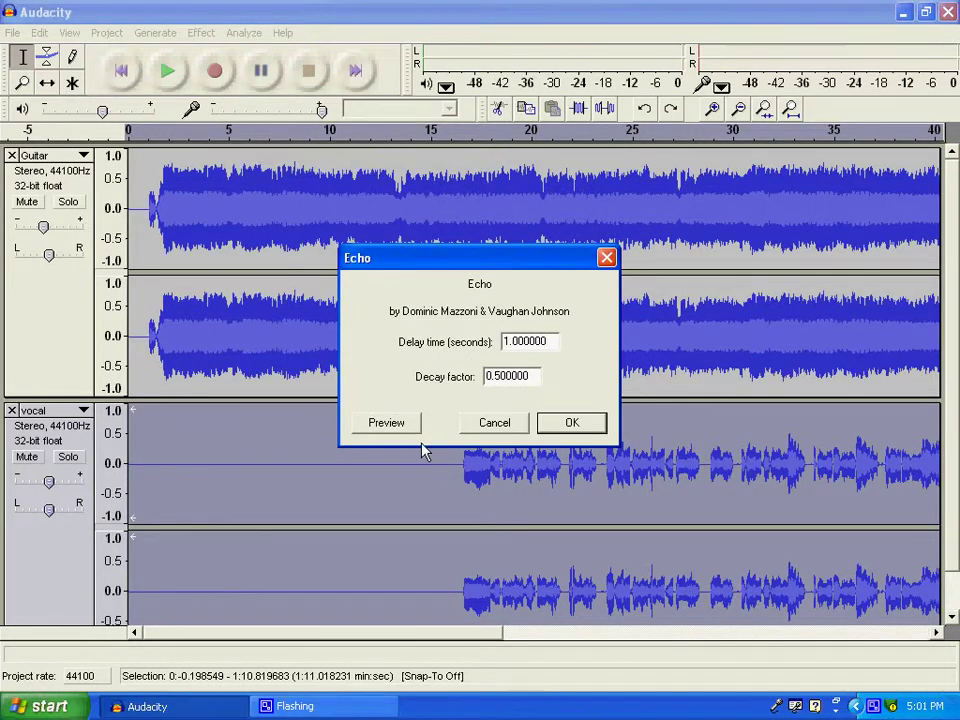
left_click(494, 423)
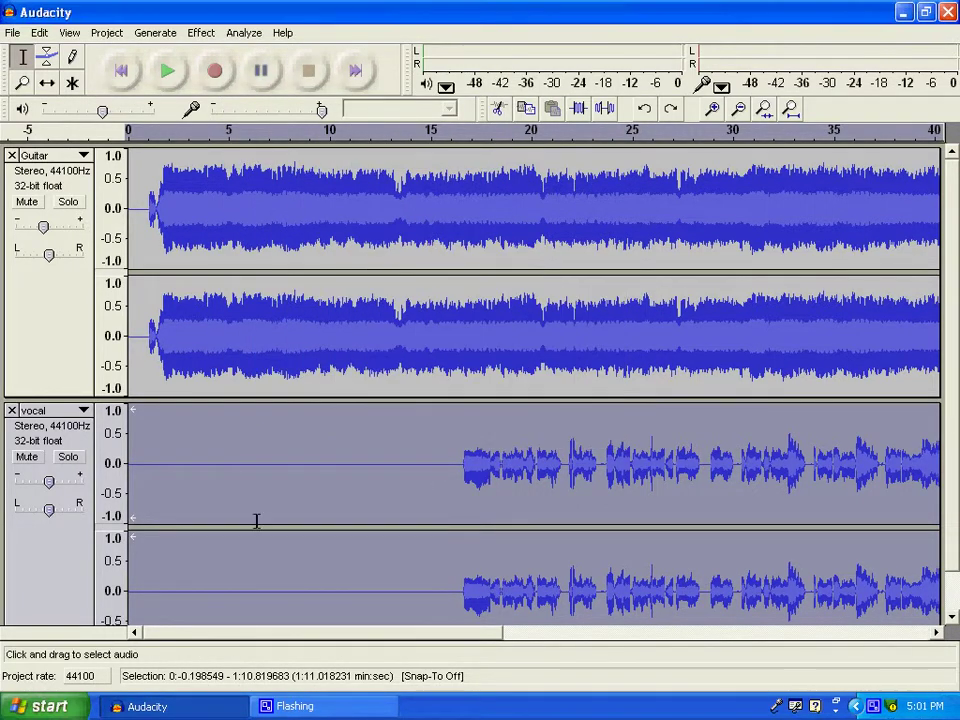
Preview an Echo on the vocals from 16.4 to 26.8 seconds, then close without applying
left_click_drag(459, 598, 664, 585)
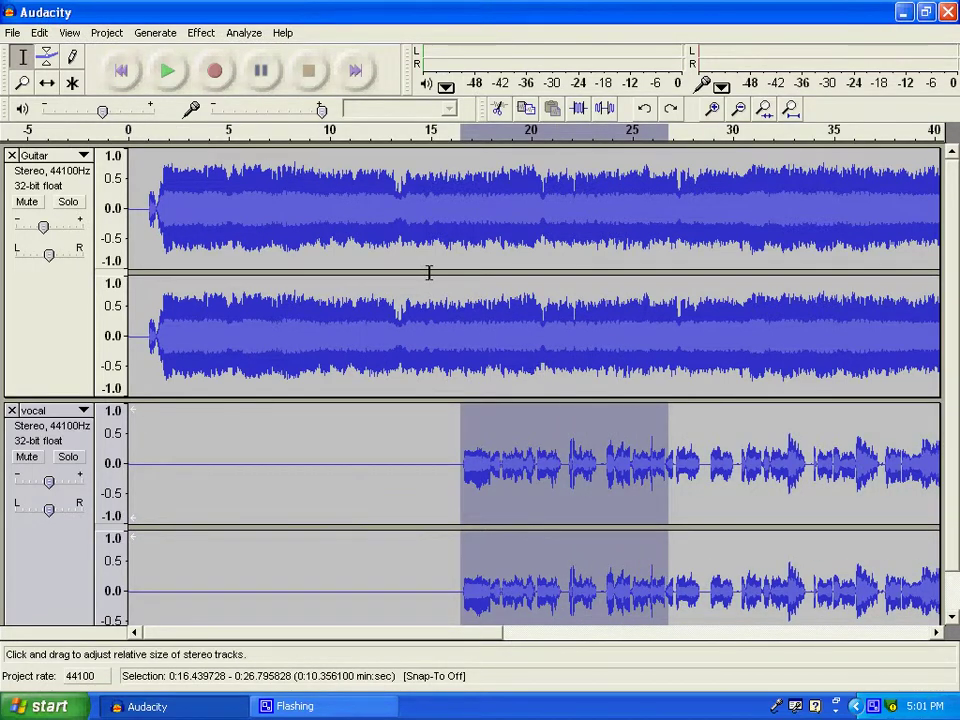
left_click(200, 33)
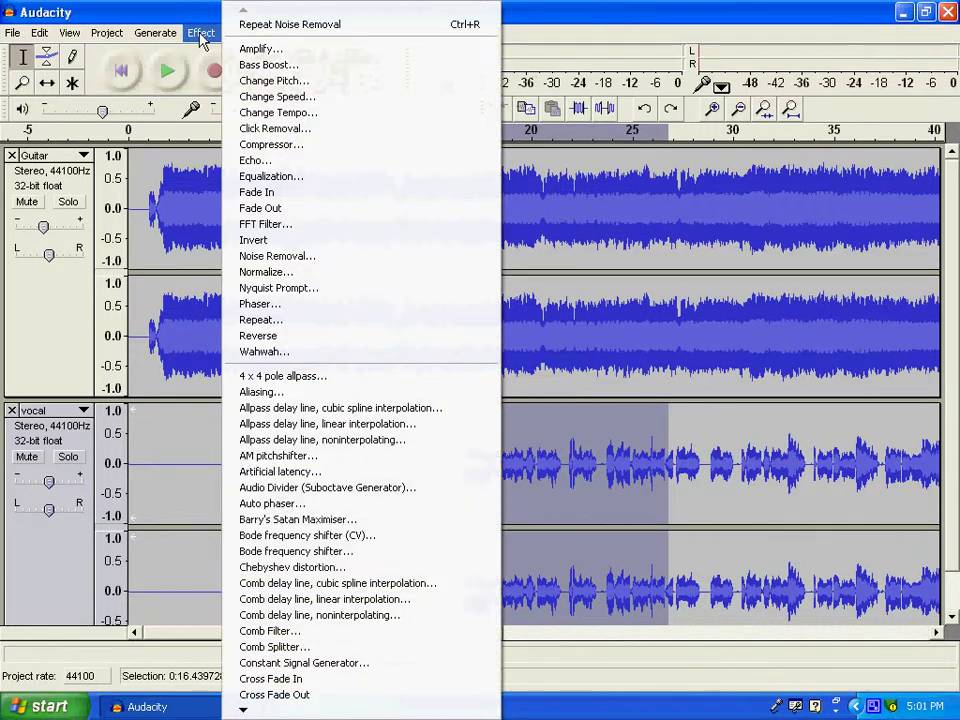
left_click(300, 160)
left_click(395, 425)
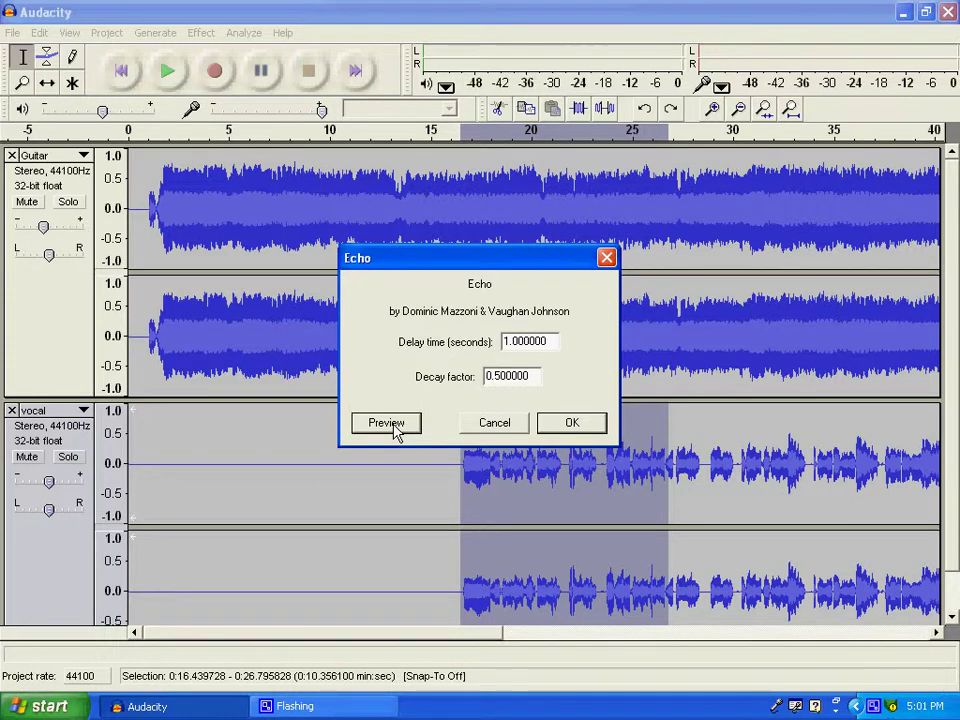
left_click(494, 424)
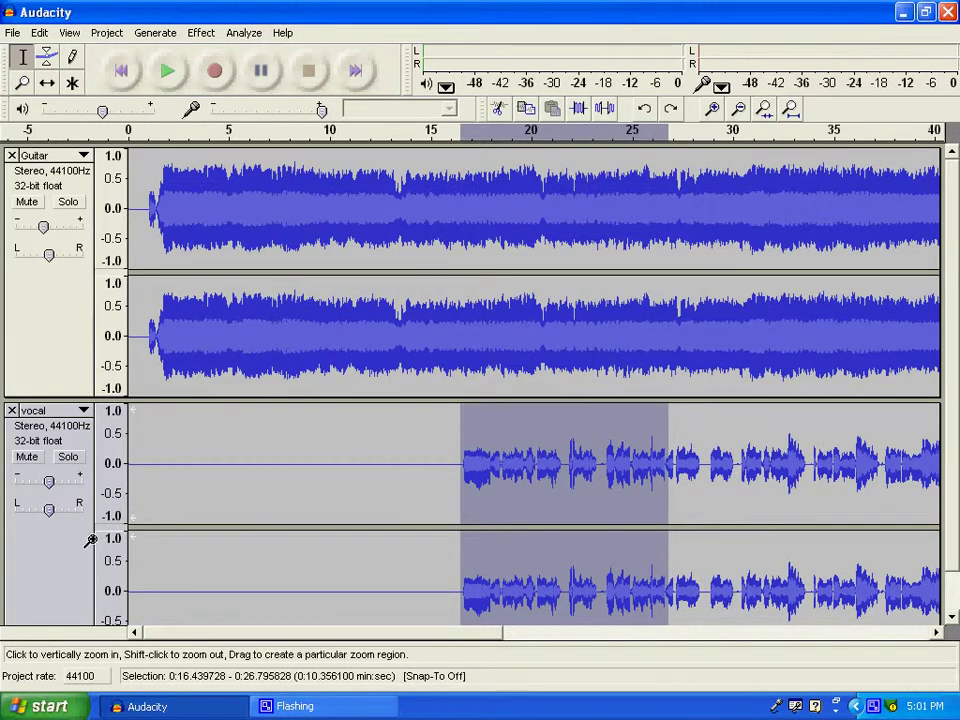
left_click(79, 307)
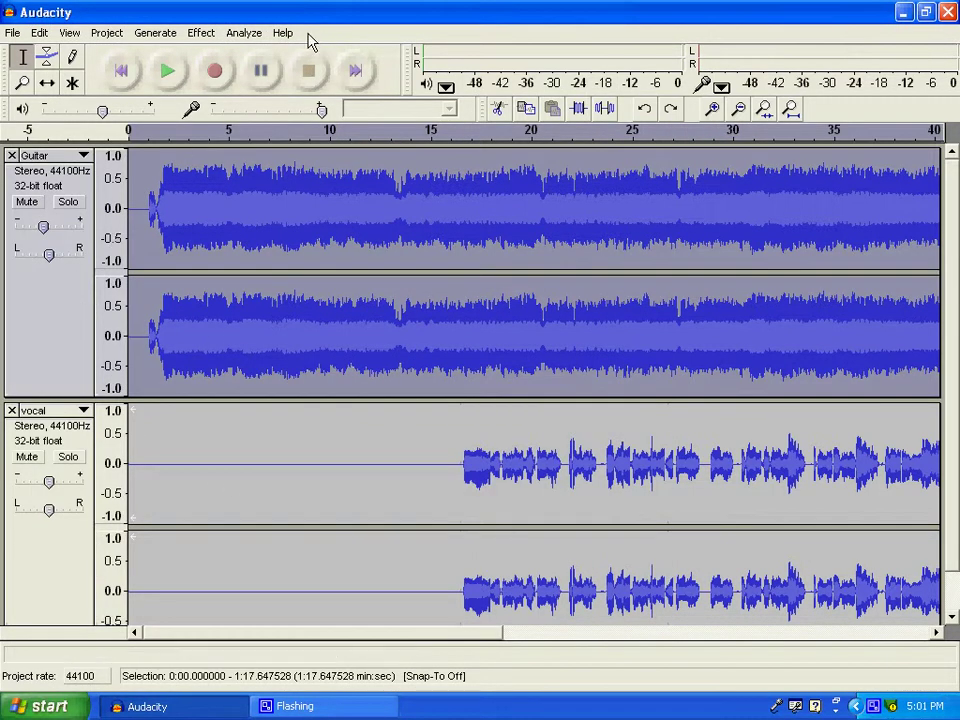
left_click(212, 37)
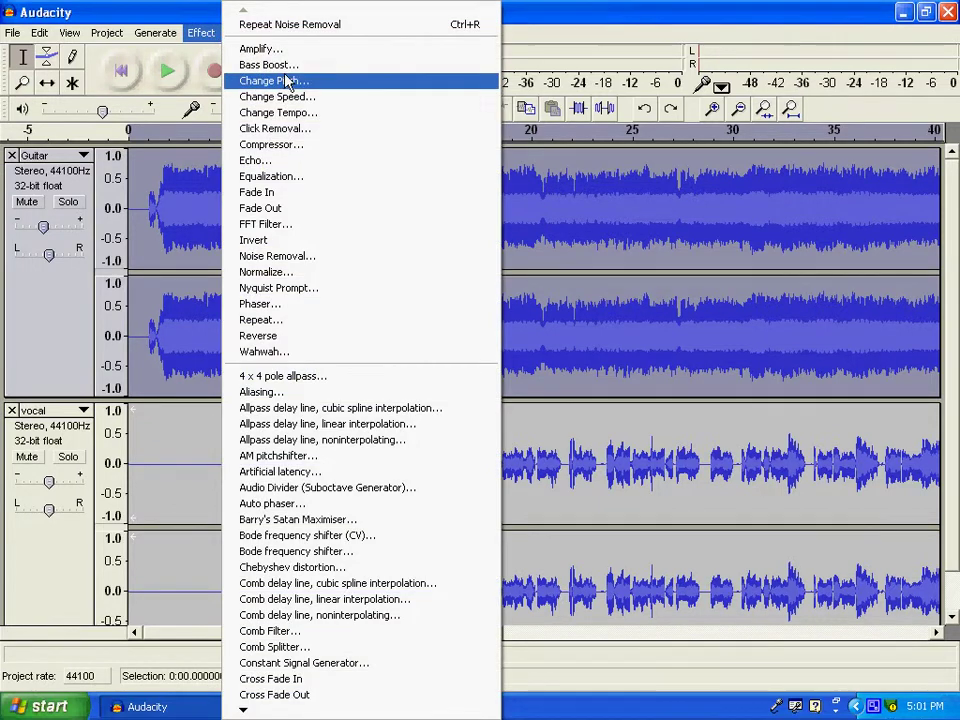
left_click(252, 64)
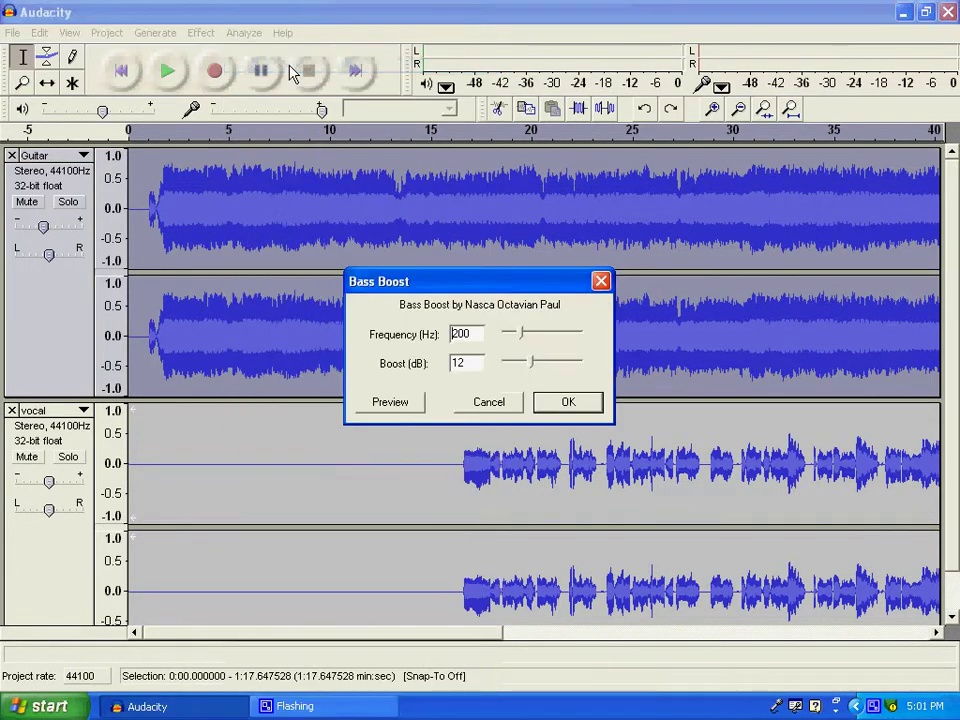
left_click(398, 405)
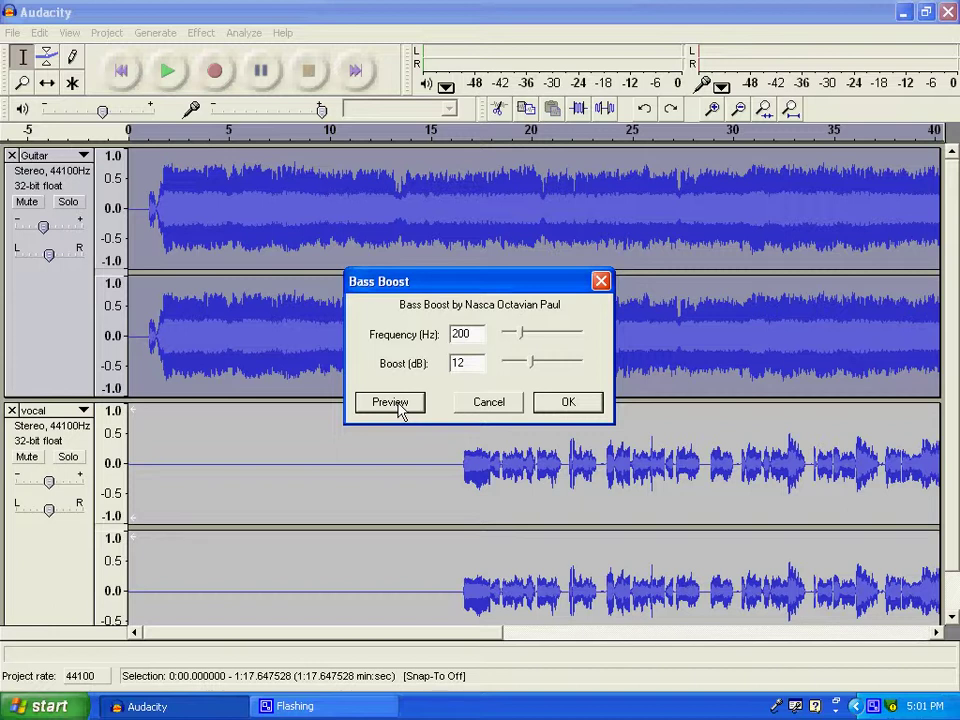
left_click(516, 405)
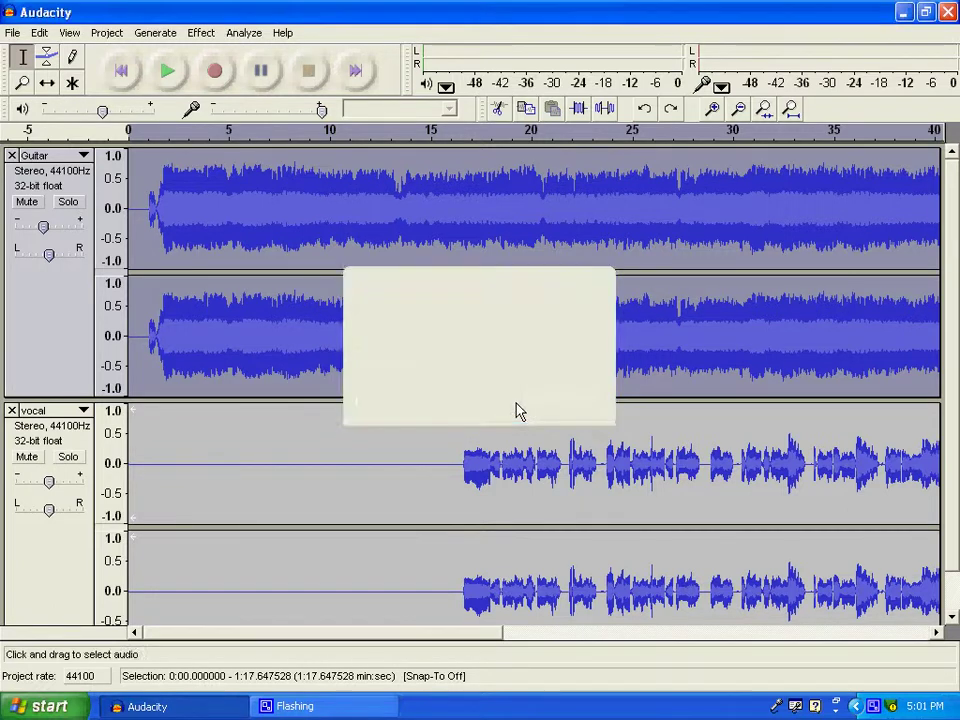
left_click(168, 78)
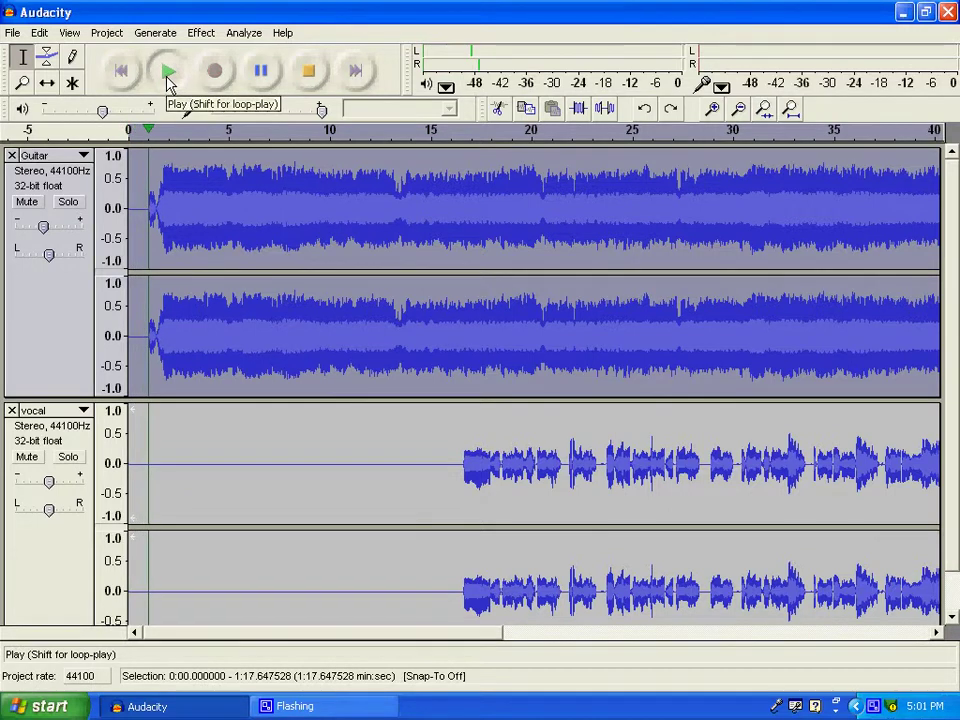
left_click(310, 78)
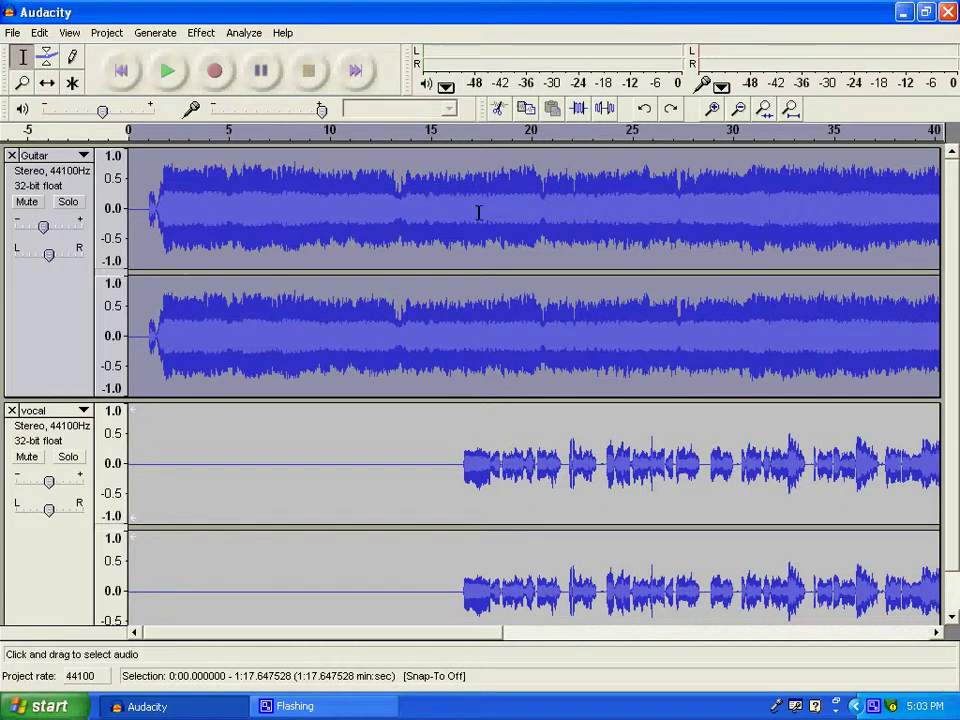
left_click(14, 33)
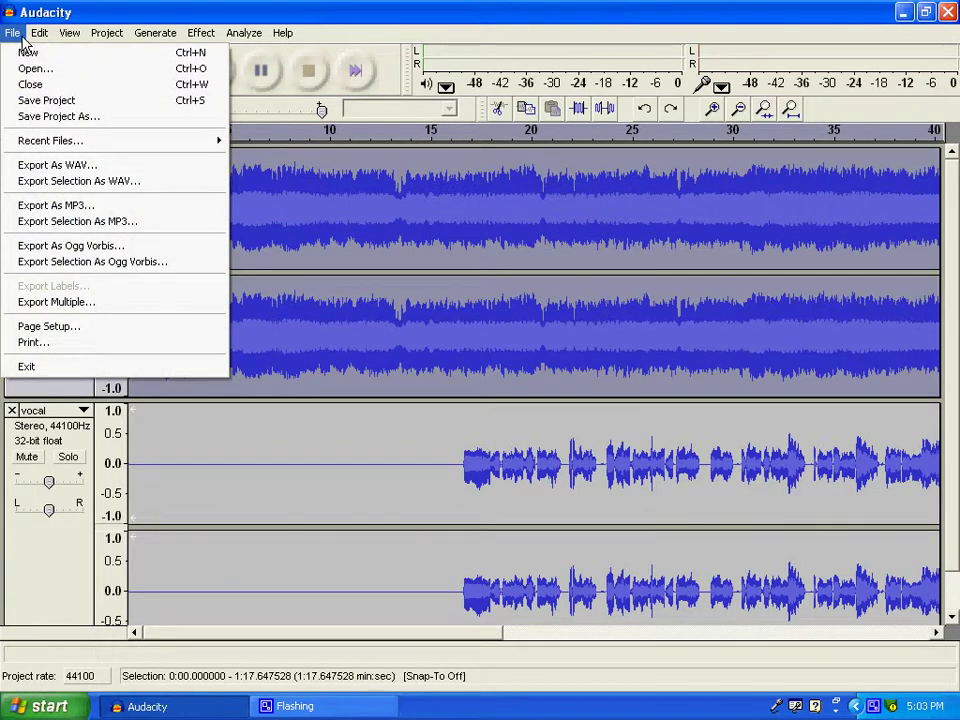
mouse_move(57, 38)
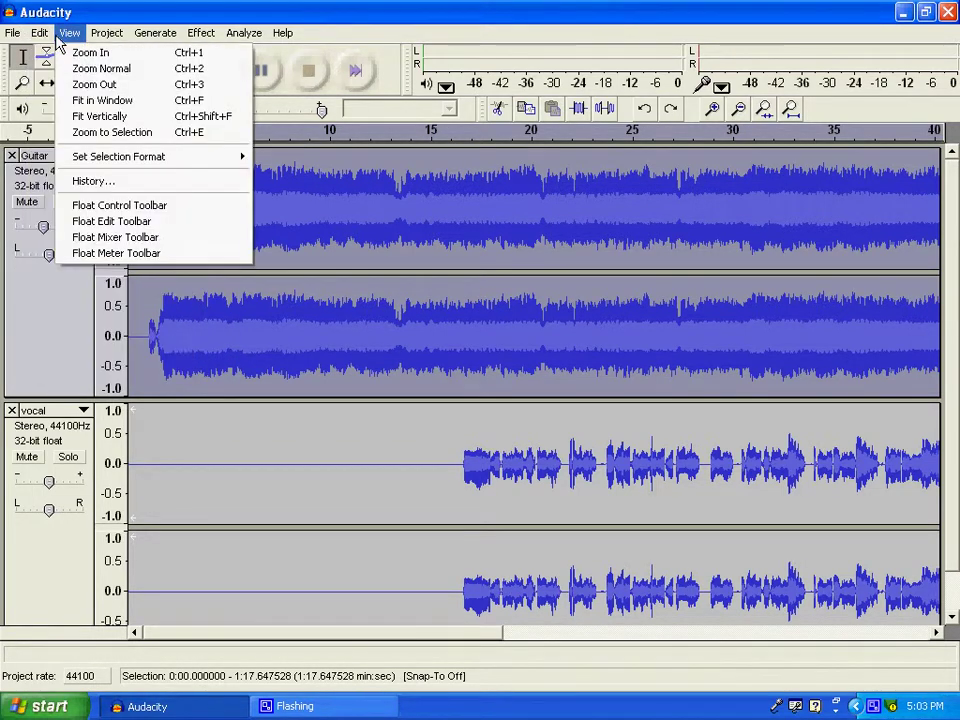
mouse_move(95, 36)
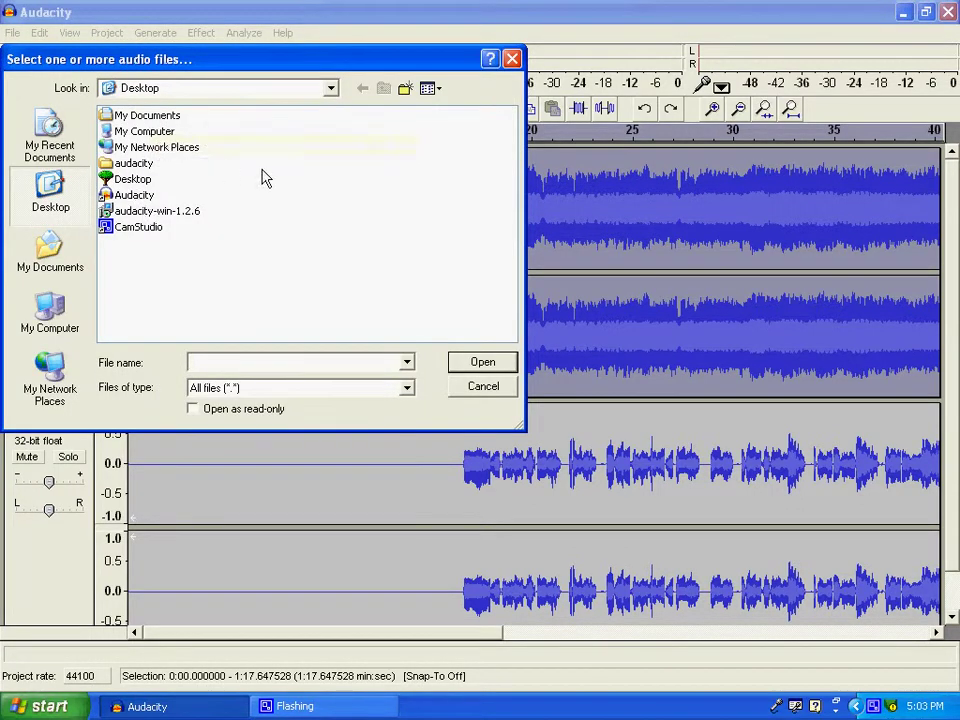
left_click(503, 390)
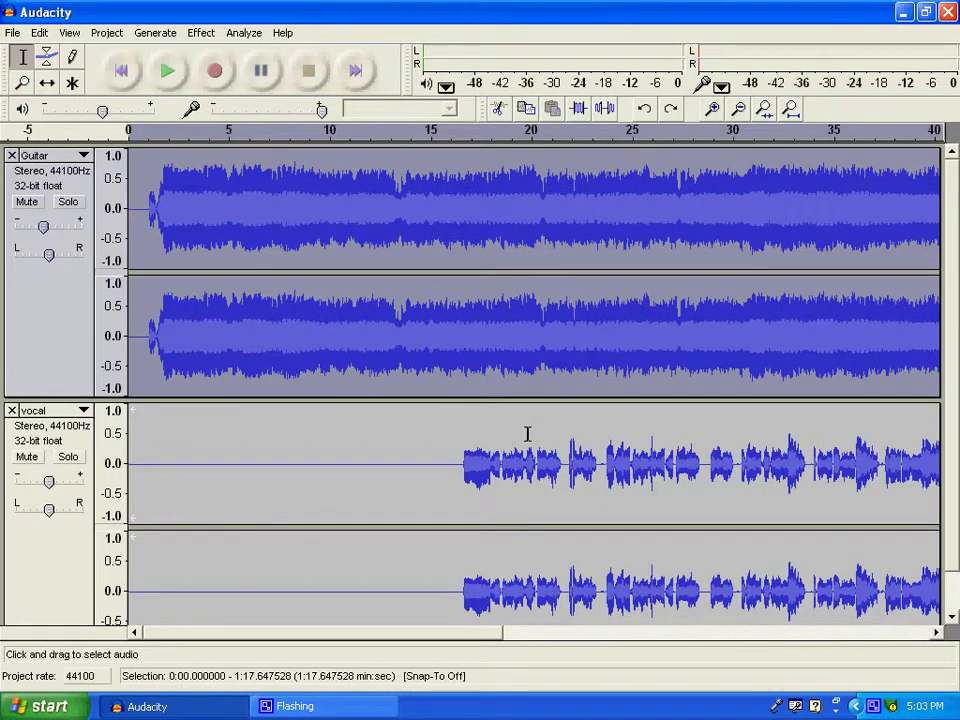
Import the MyDrumz3 audio file from the Desktop through Project > Import Audio
left_click(105, 33)
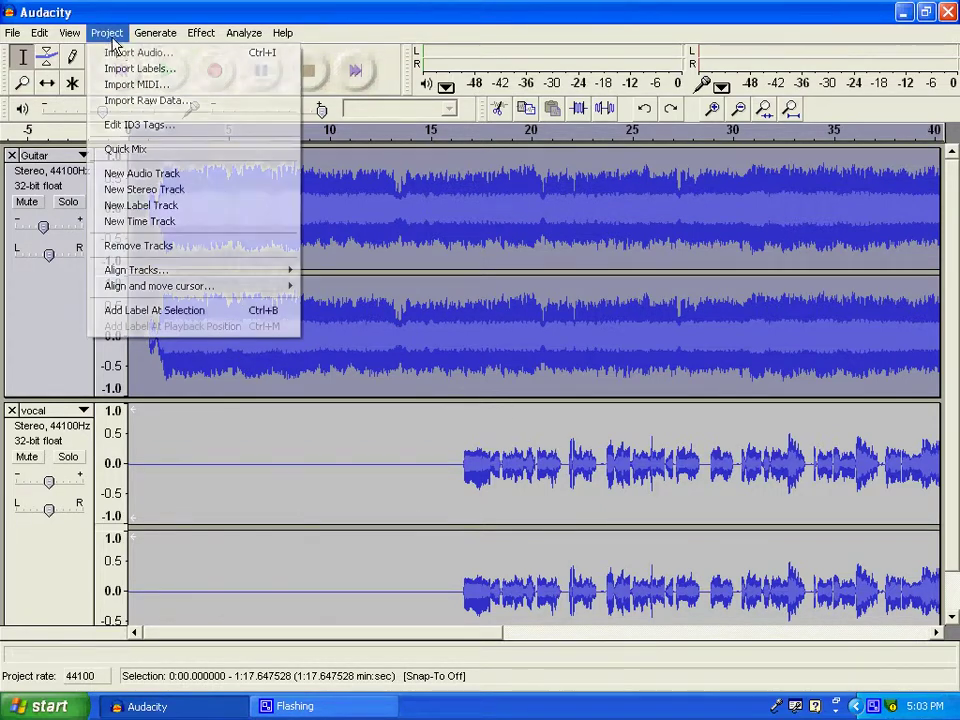
left_click(123, 56)
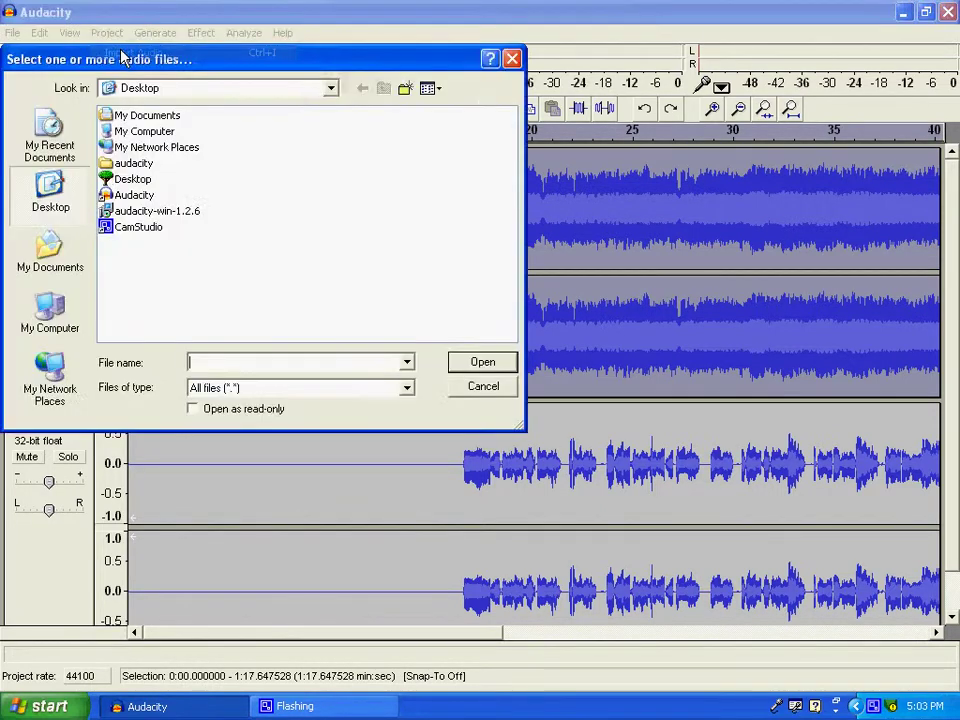
left_click(143, 117)
left_click(143, 117)
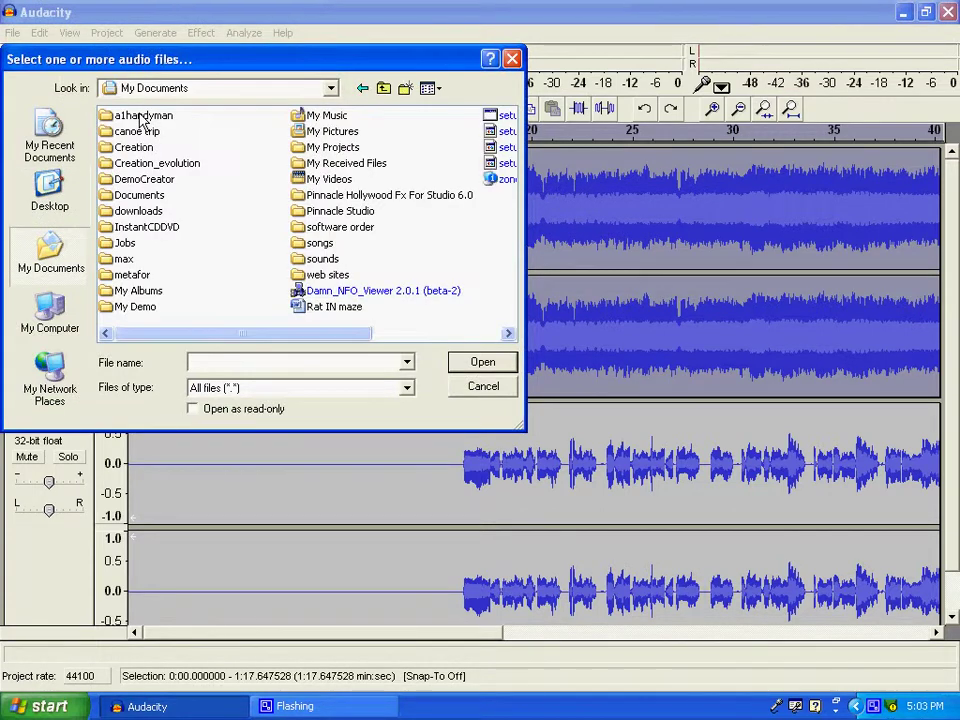
left_click(363, 90)
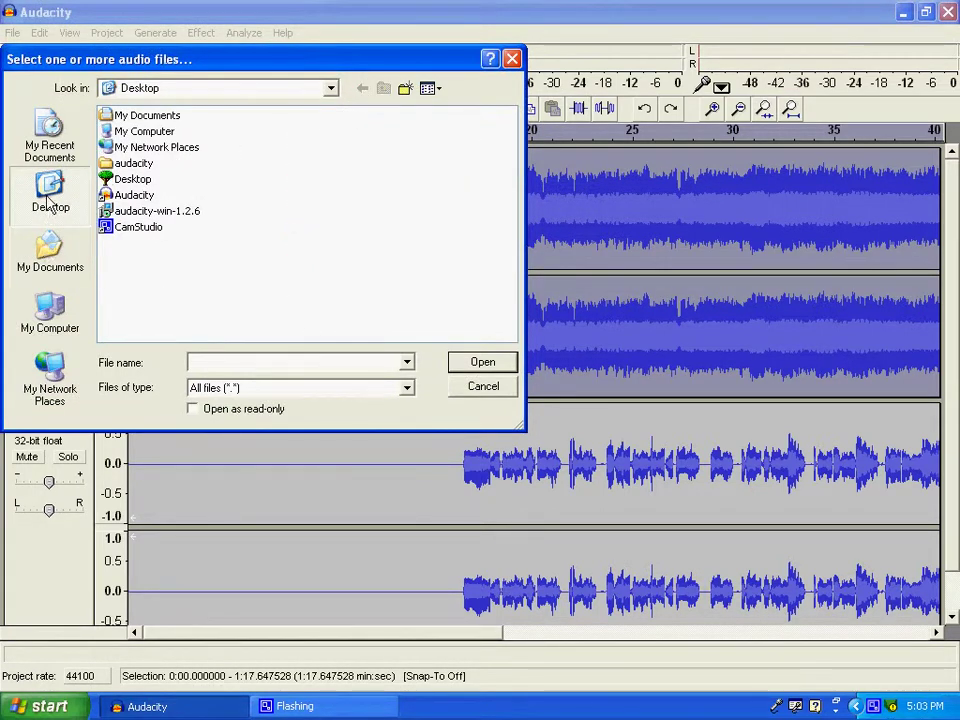
double_click(133, 180)
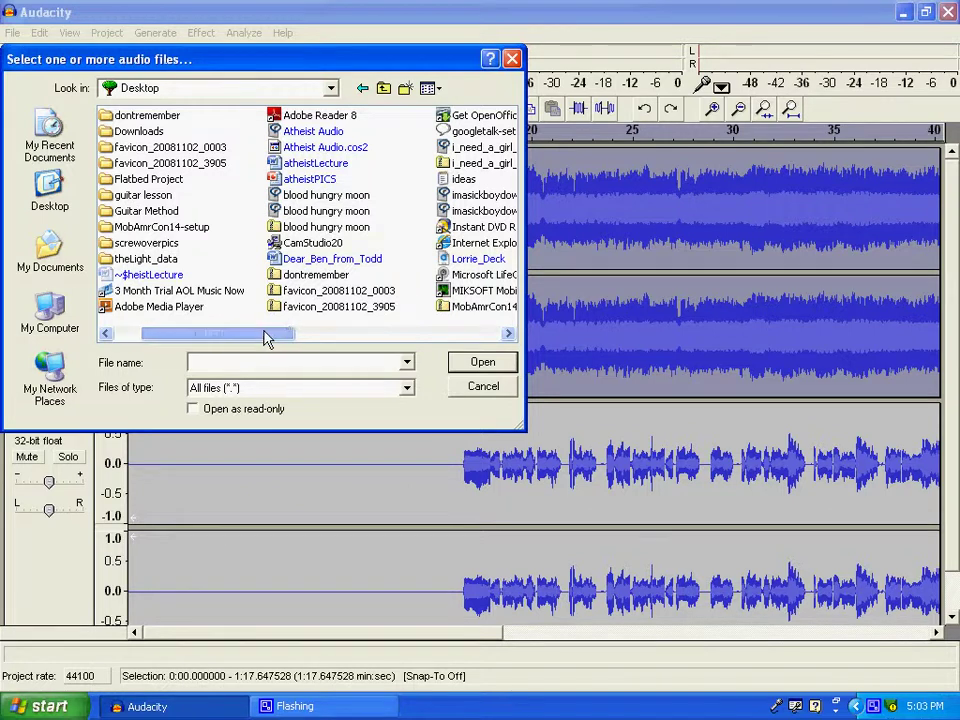
left_click(393, 342)
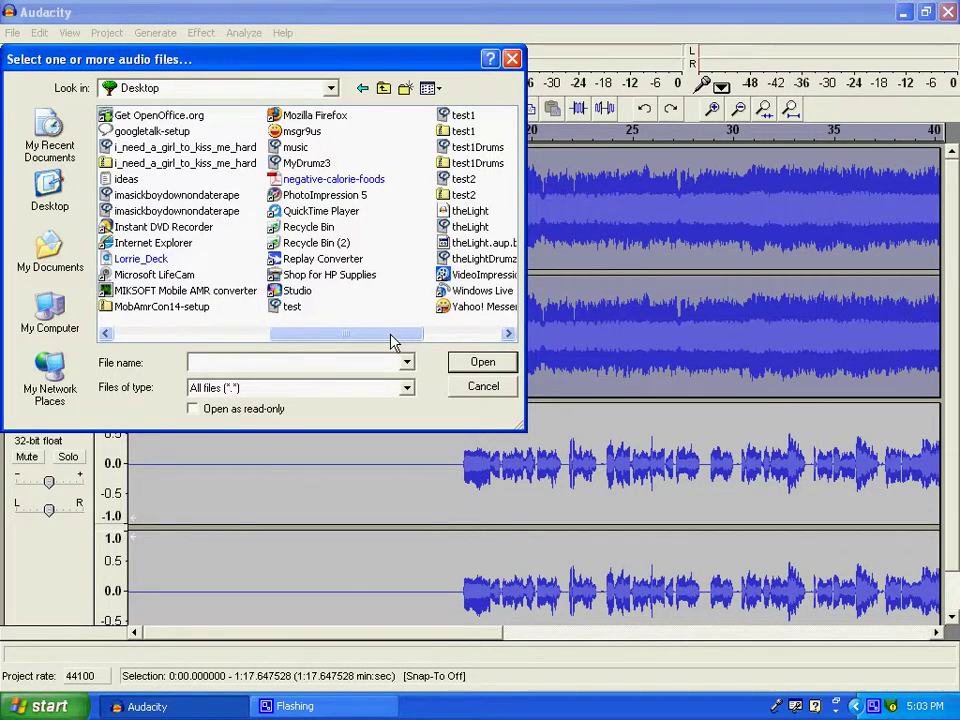
double_click(303, 164)
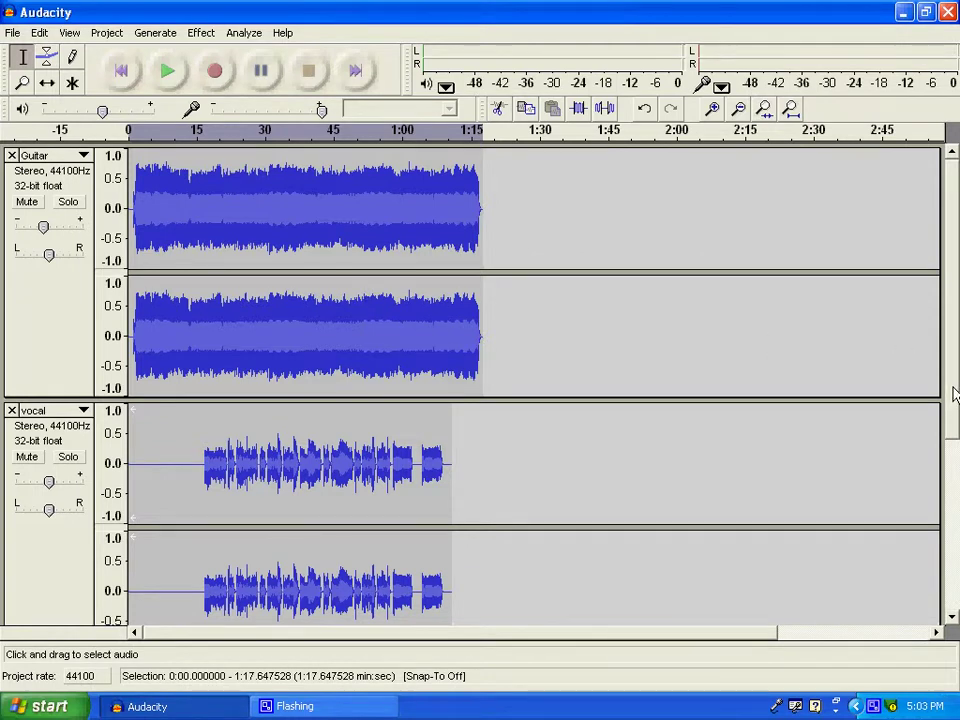
Scroll down to the new MyDrumz3 track below vocal and select the whole track
left_click_drag(953, 393, 953, 568)
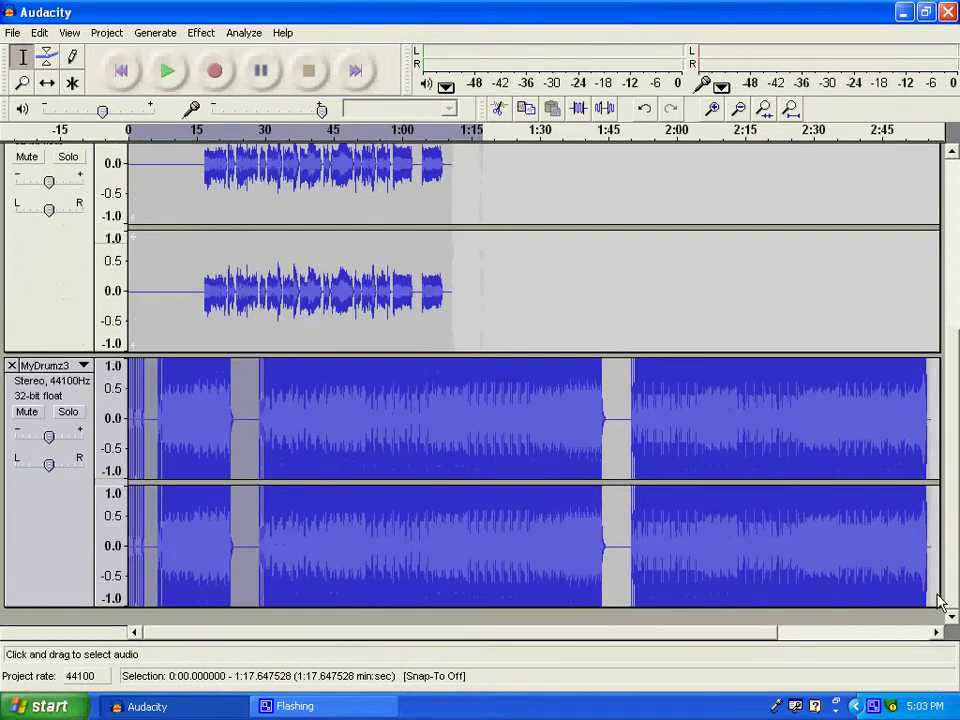
left_click(428, 525)
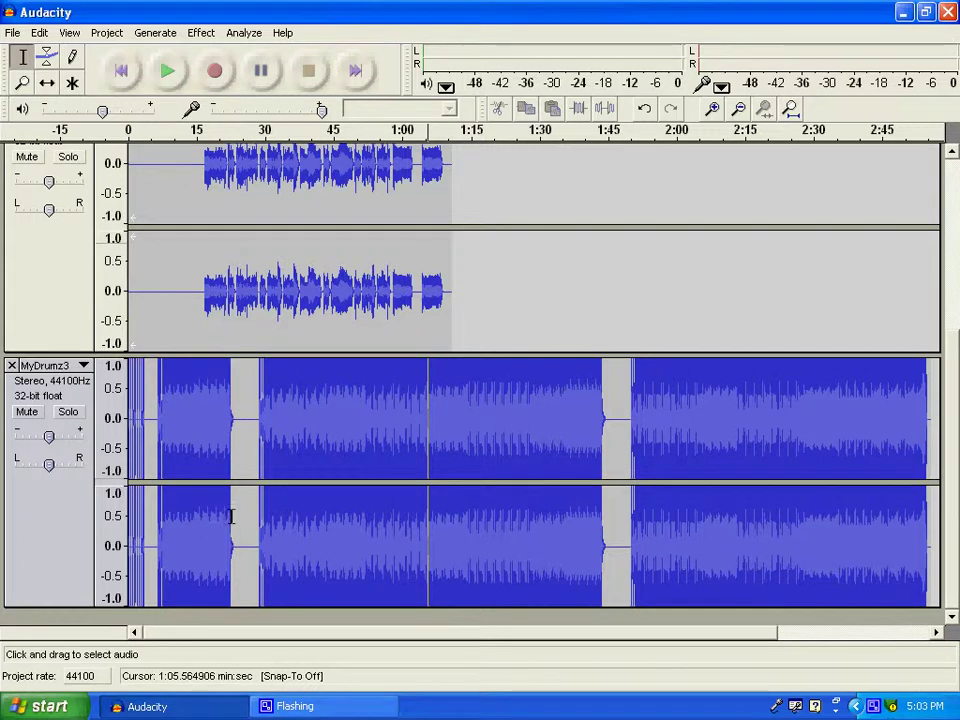
left_click(51, 572)
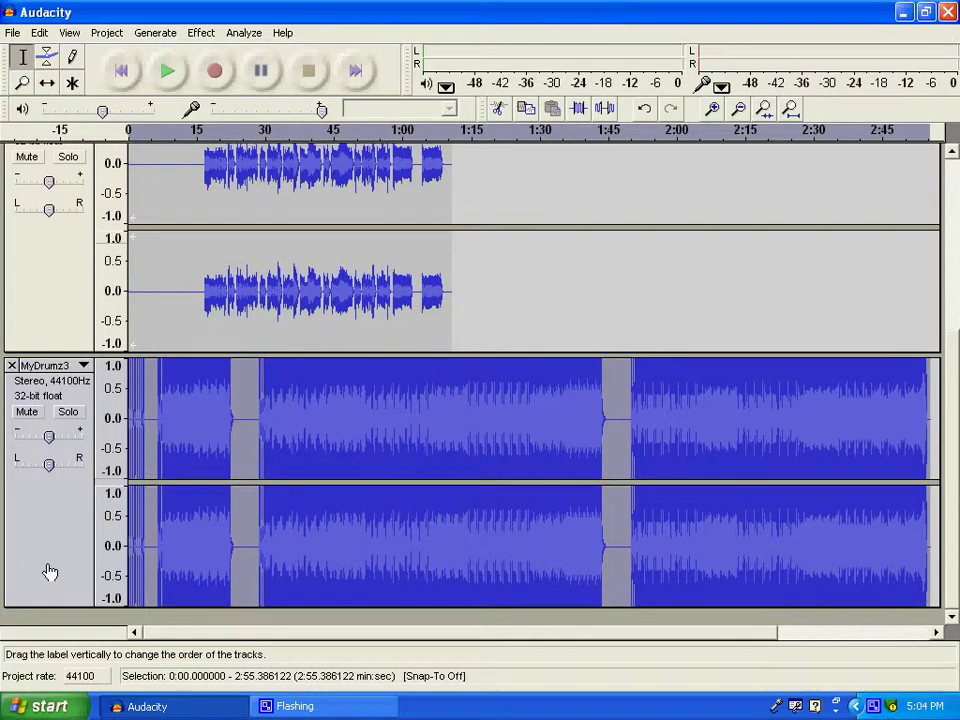